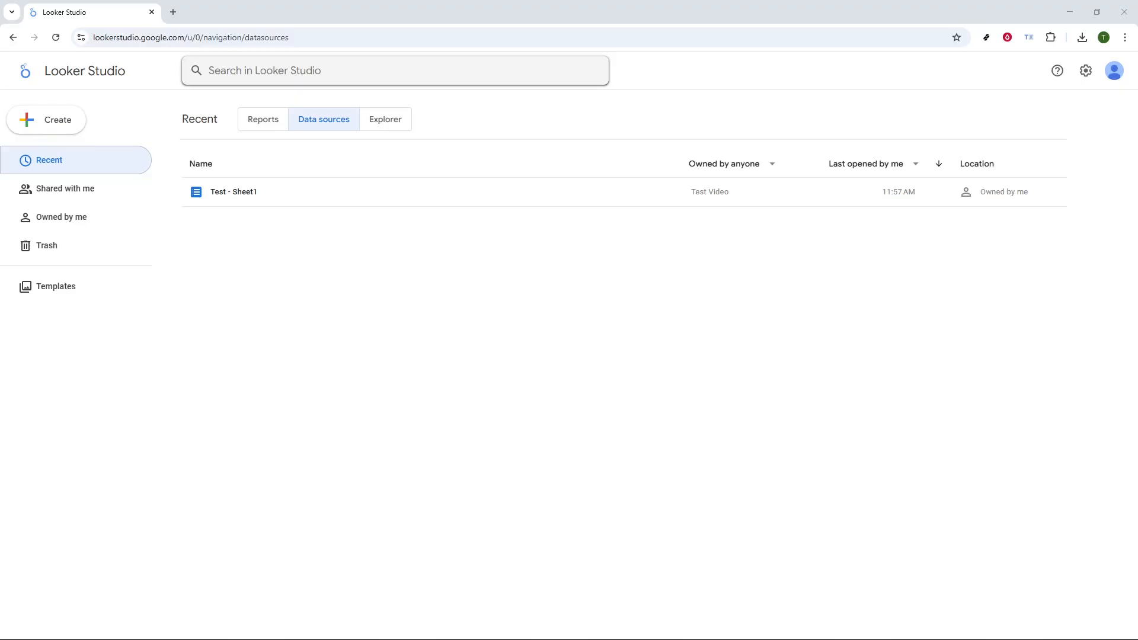
- Start a new data source and choose YouTube Analytics as its connector
click(58, 120)
click(71, 189)
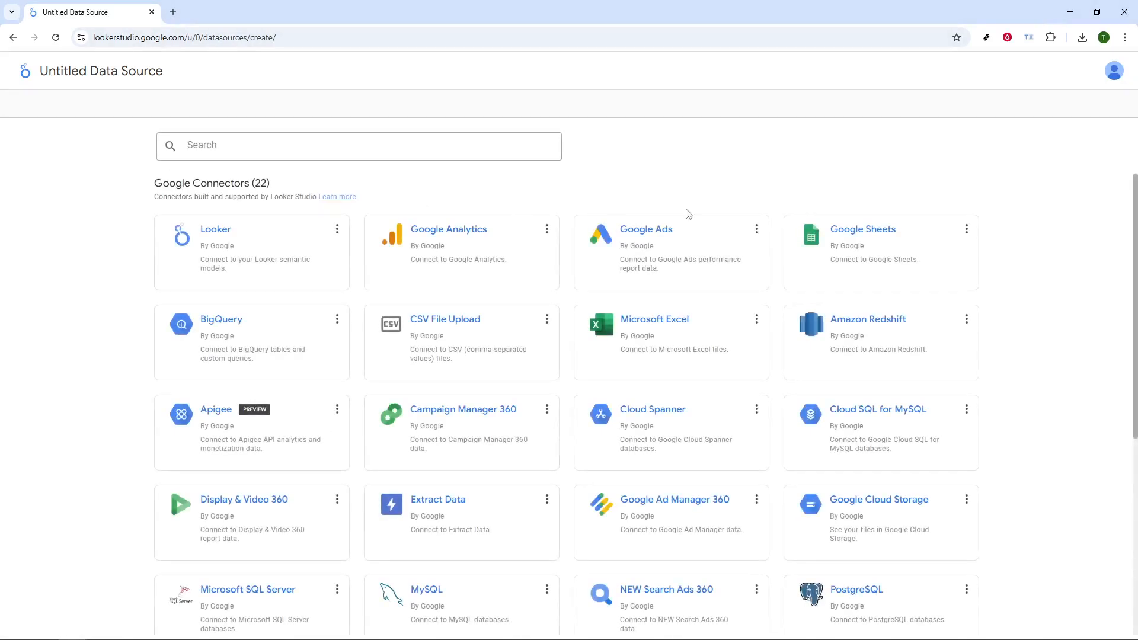
scroll(521, 406, down, 5)
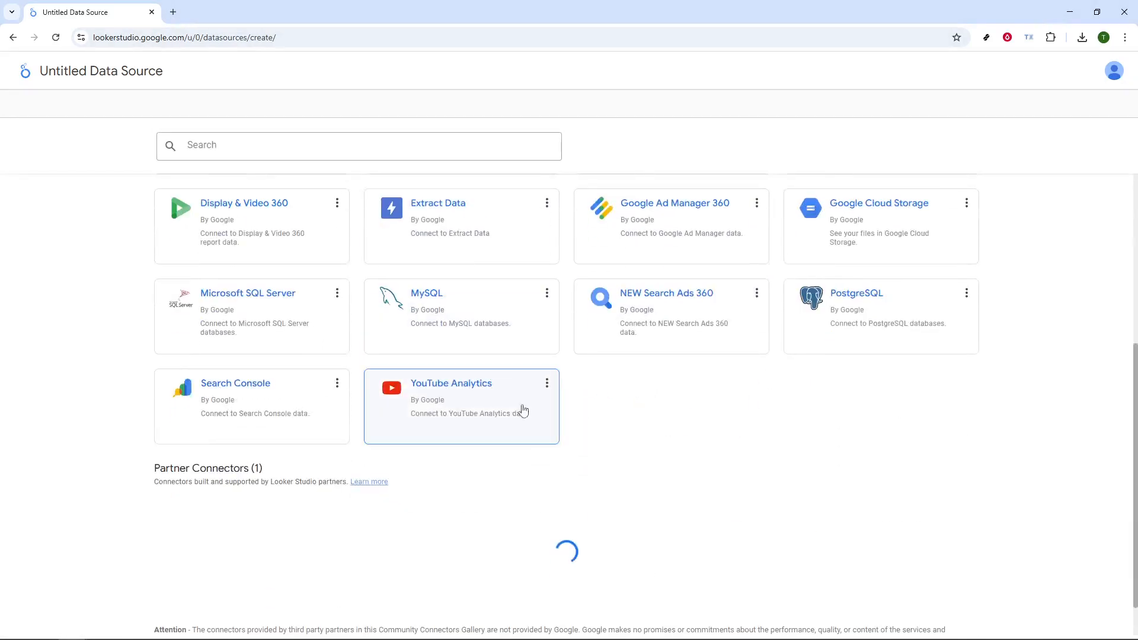
click(482, 415)
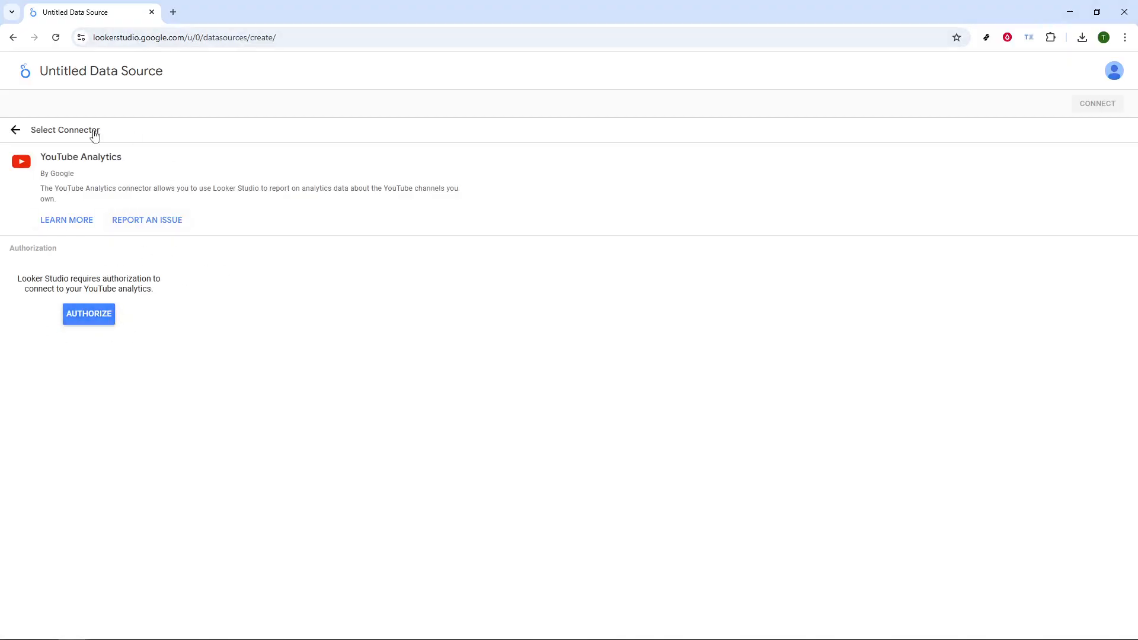
click(17, 129)
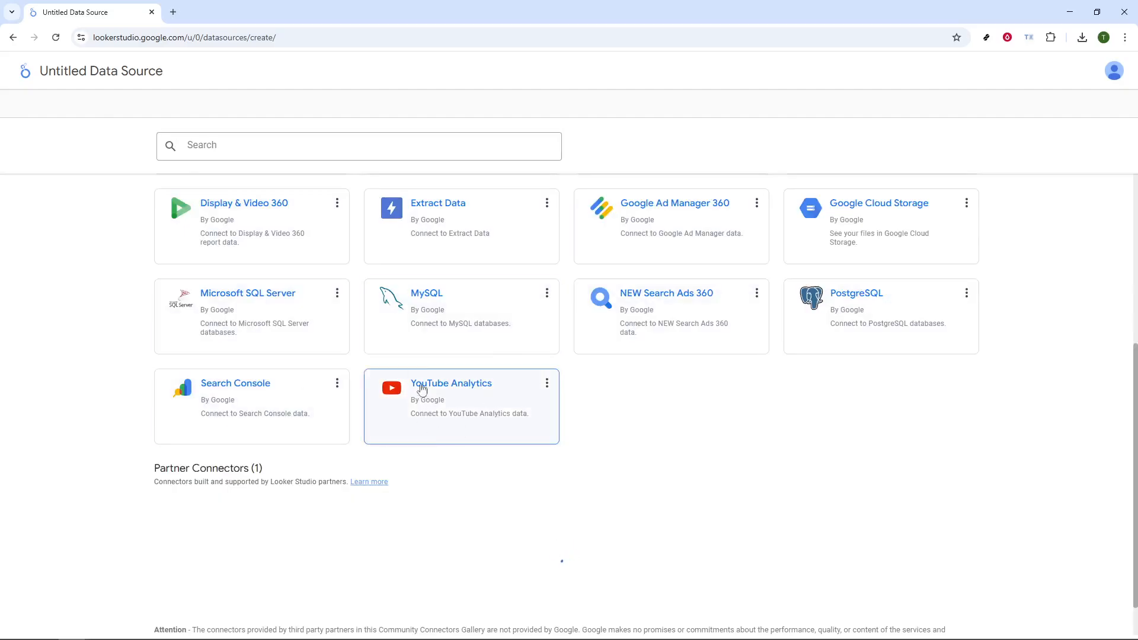
click(439, 415)
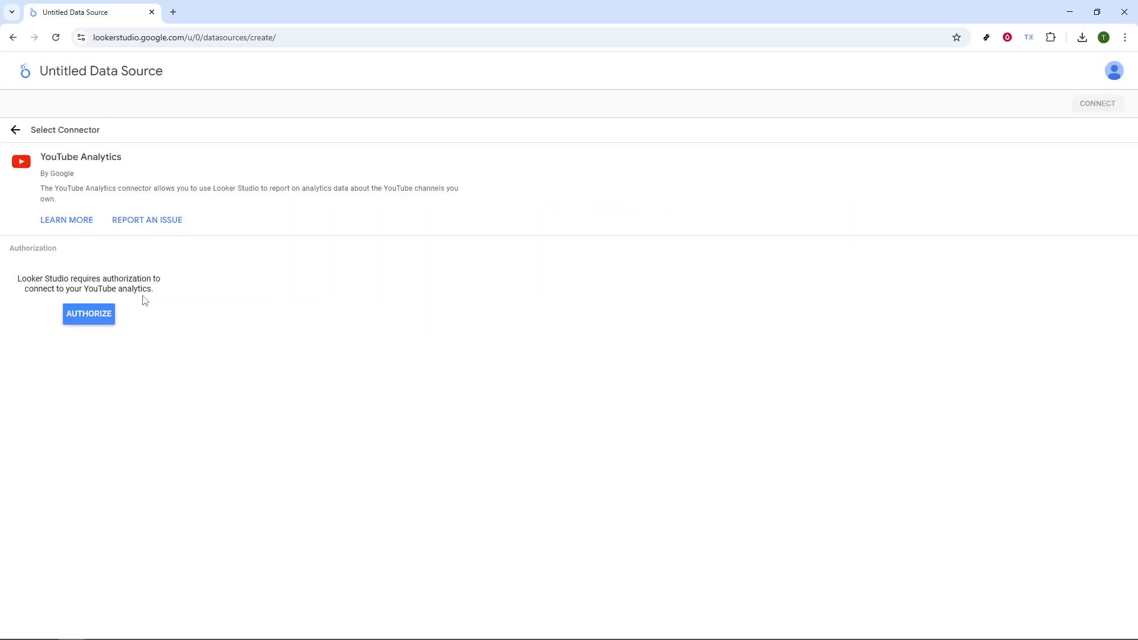
- Authorize Looker Studio to access YouTube Analytics with the signed-in Google account and grant the additional permission request
click(94, 315)
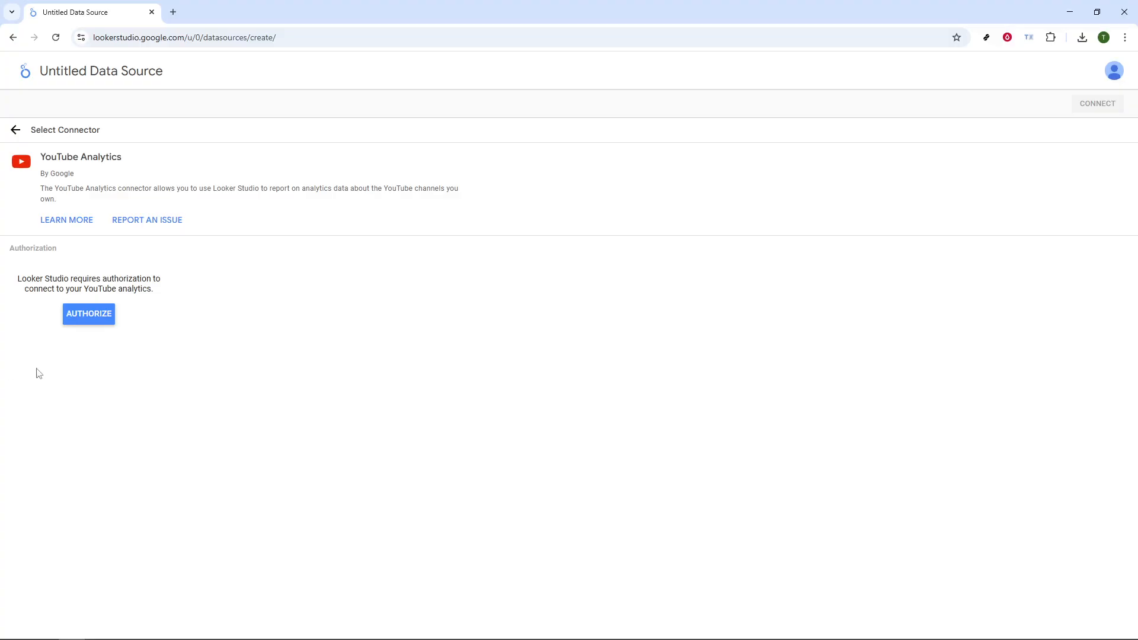
click(105, 316)
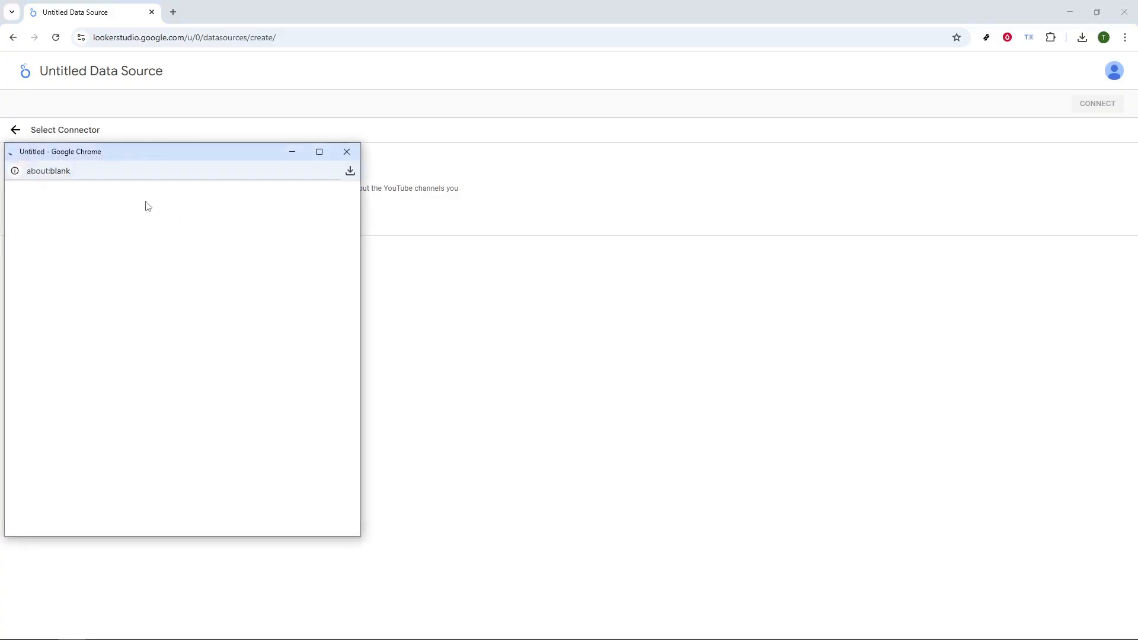
drag(203, 150, 345, 137)
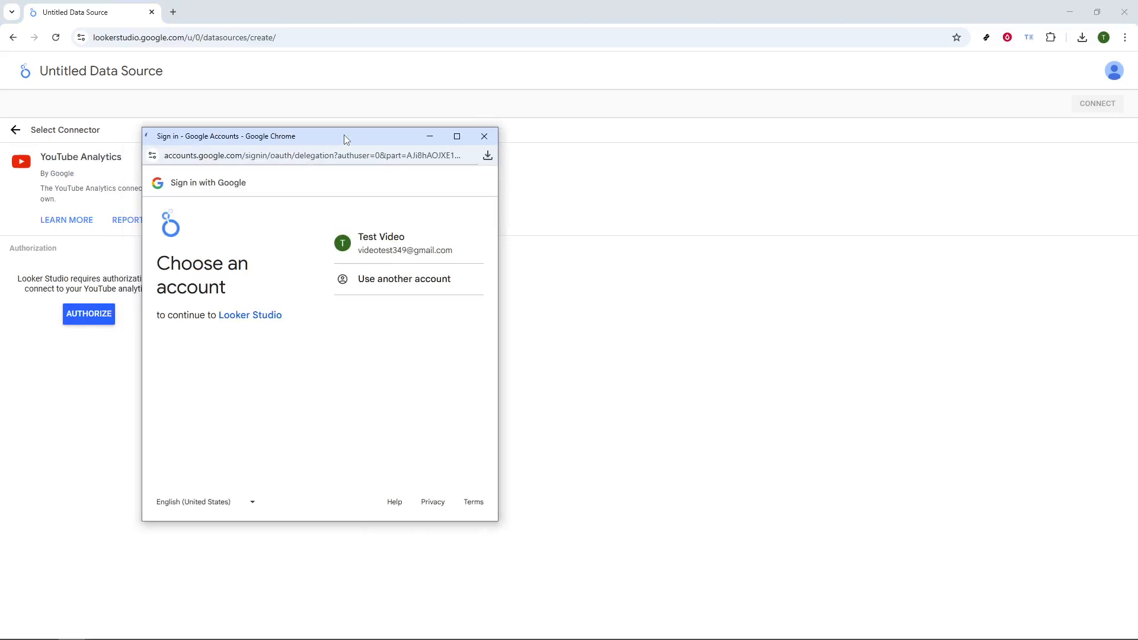
click(391, 255)
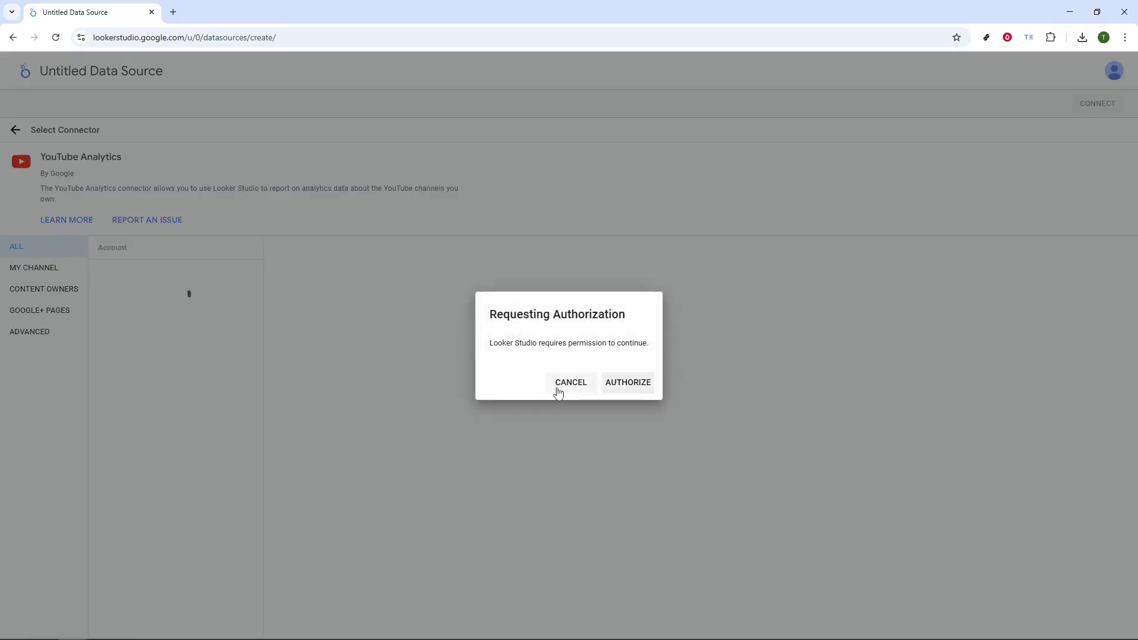
click(622, 383)
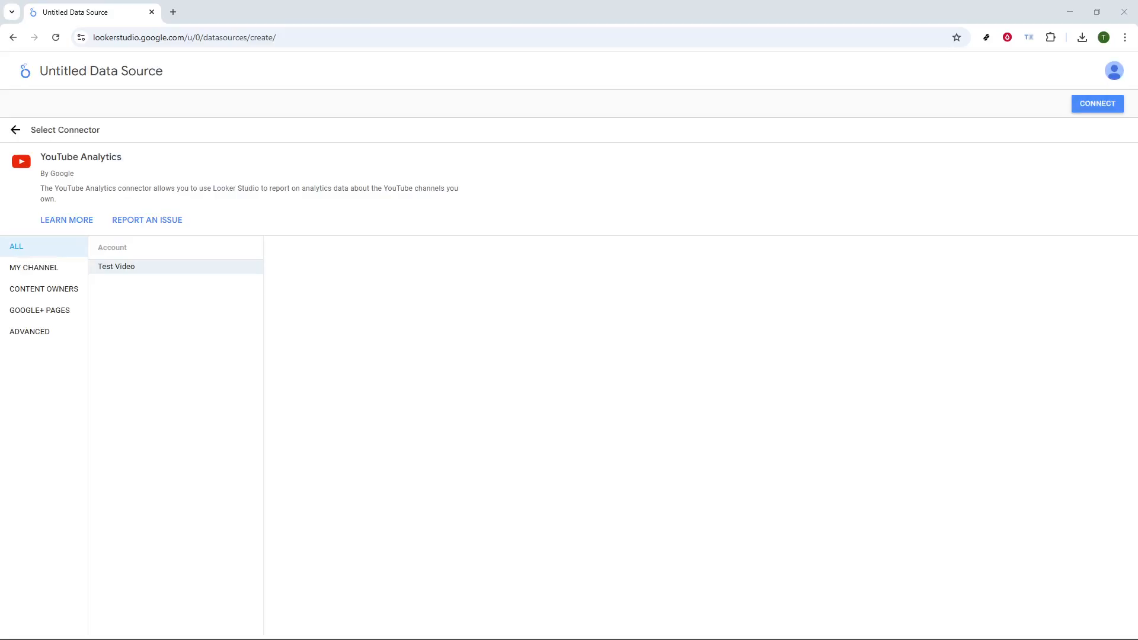
- Connect the data source to the listed YouTube account and create a report from it
click(153, 268)
click(1102, 105)
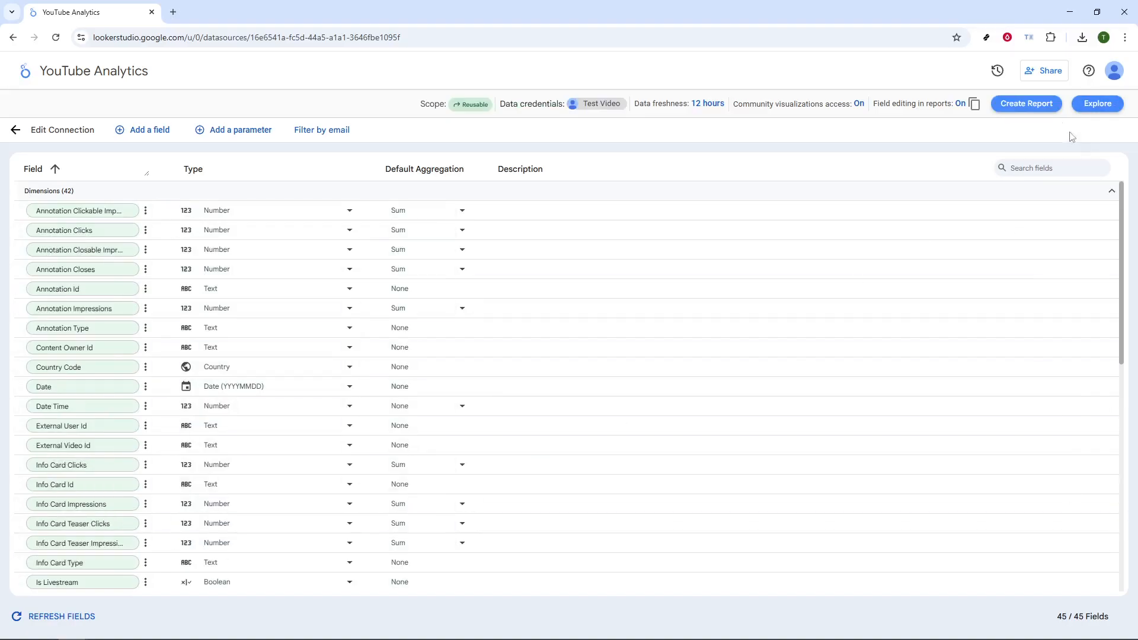
click(1031, 106)
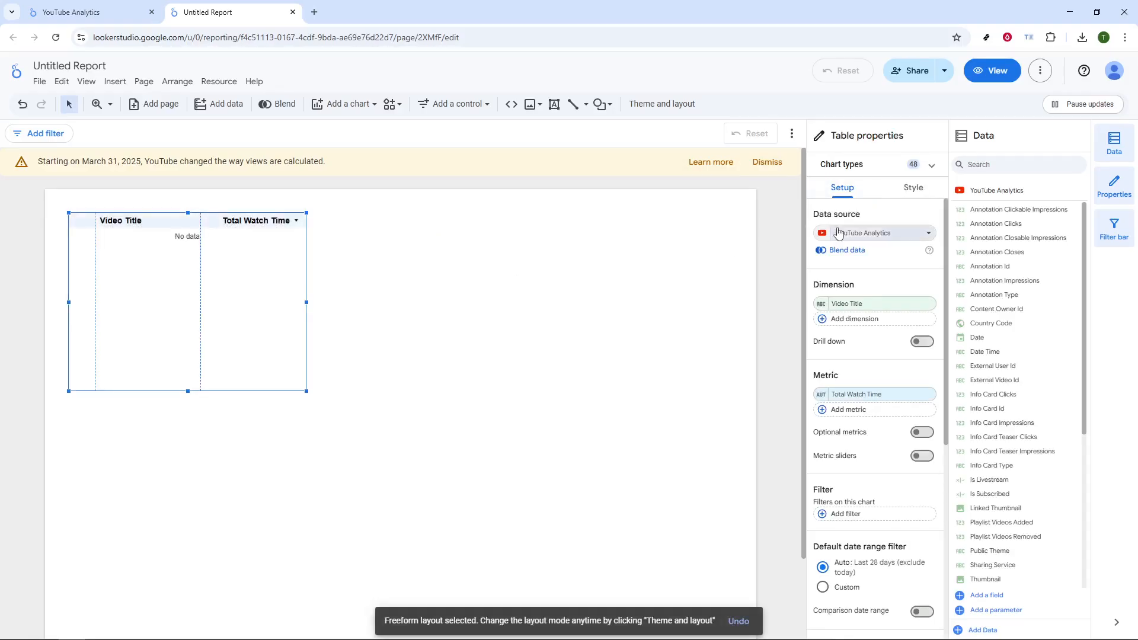
- Apply the Harvest theme to the report
mouse_move(267, 249)
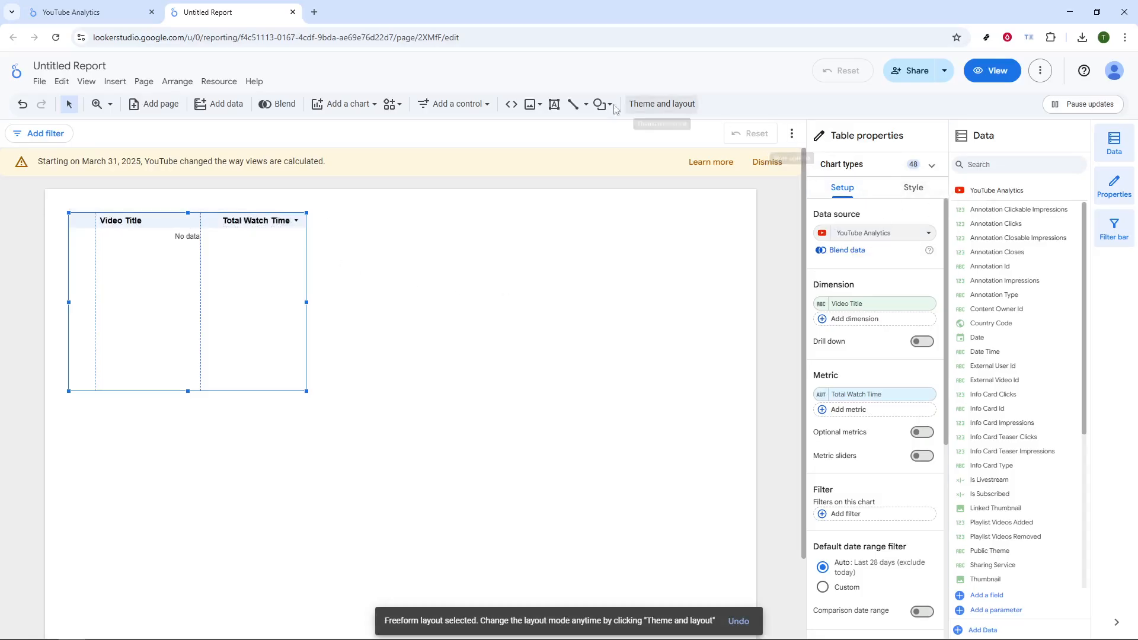
click(669, 109)
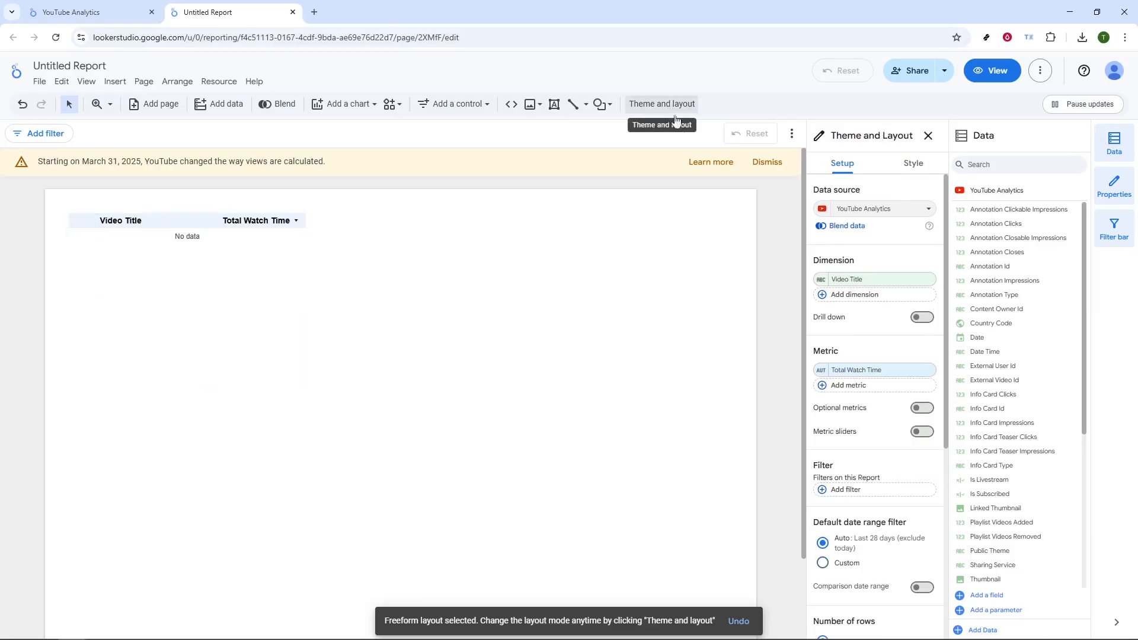
scroll(862, 320, down, 10)
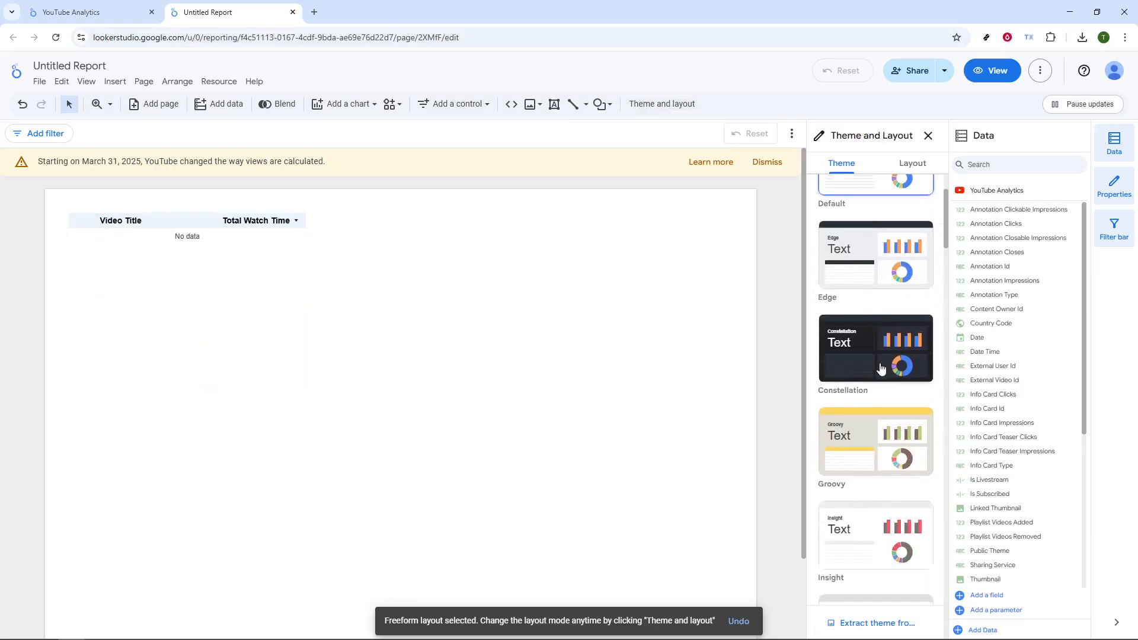
scroll(912, 409, down, 2)
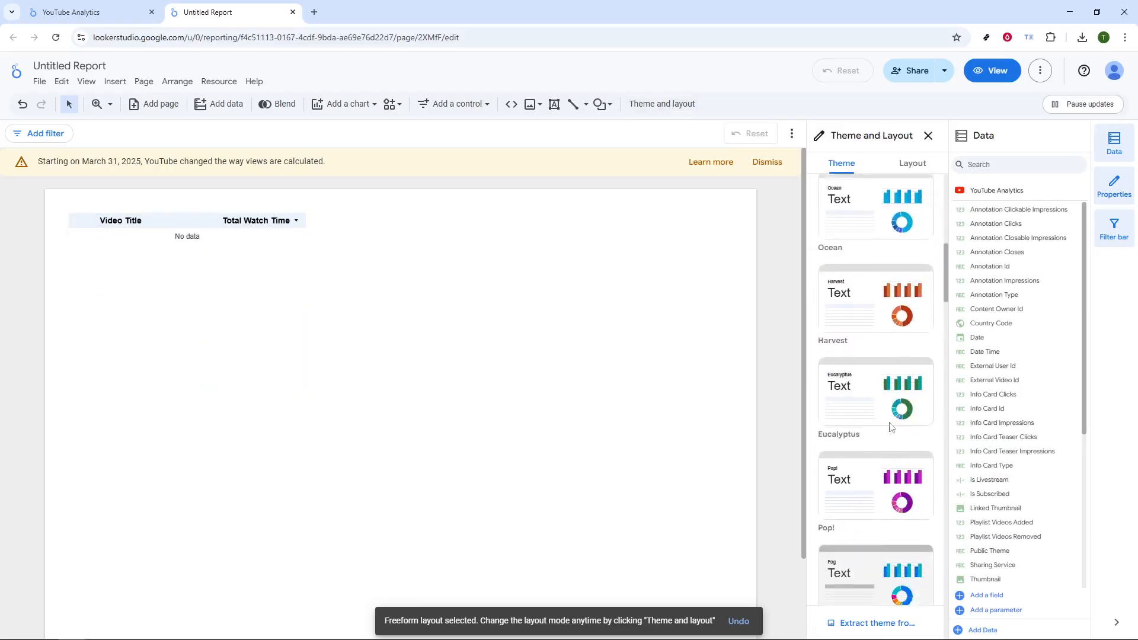
scroll(886, 342, up, 3)
click(874, 350)
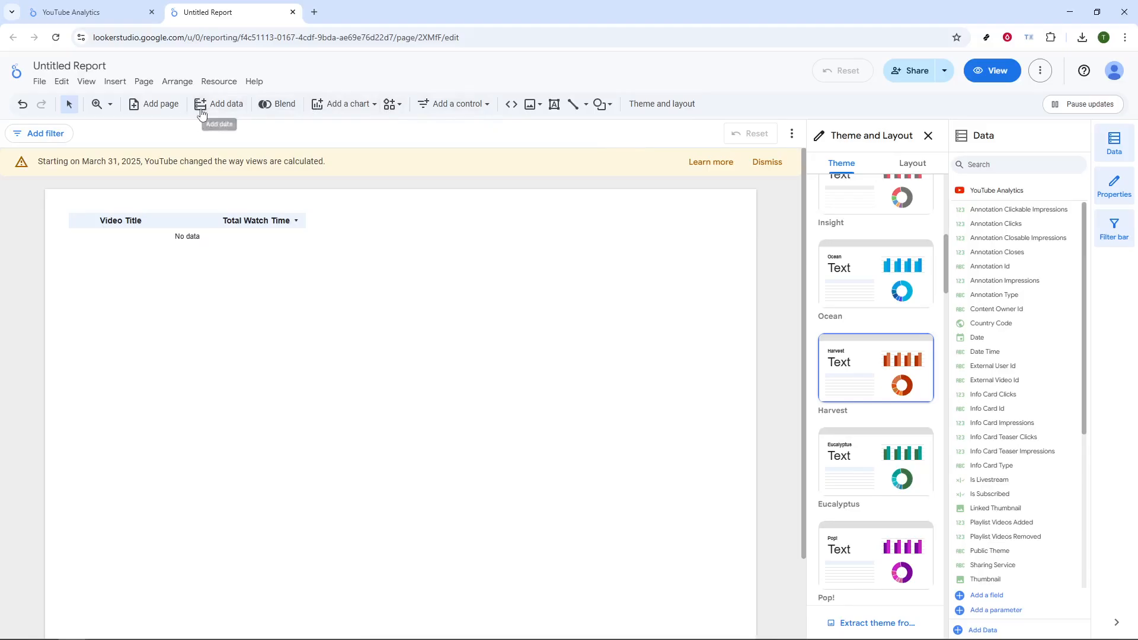
- Add a text box reading "test" to the report page and move it directly beside the Video Title table
click(554, 104)
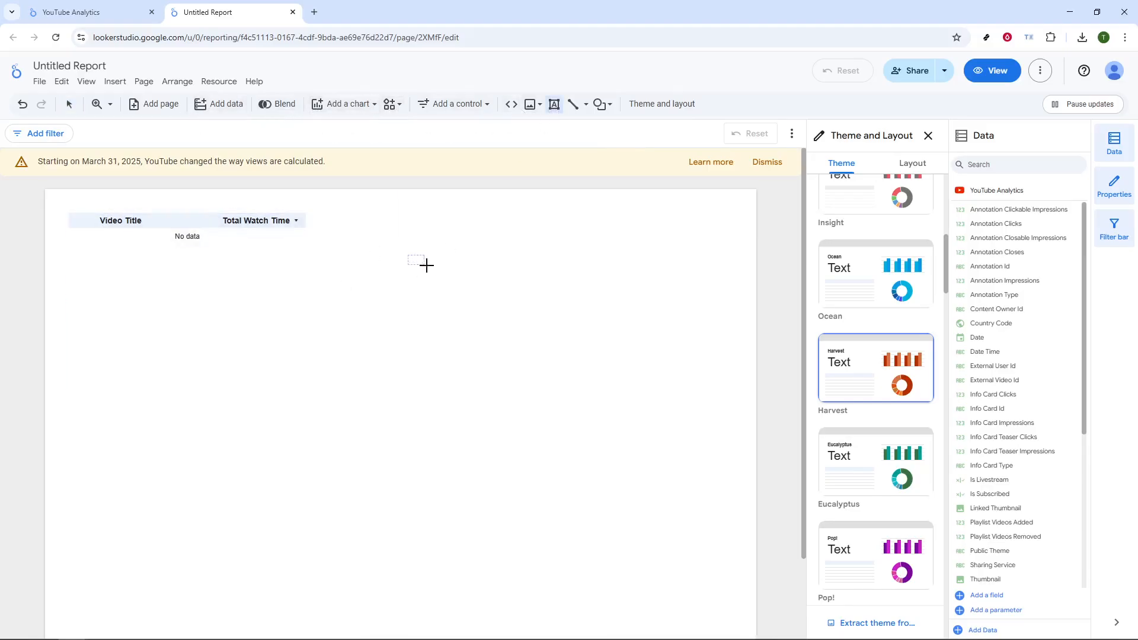
drag(407, 251, 556, 312)
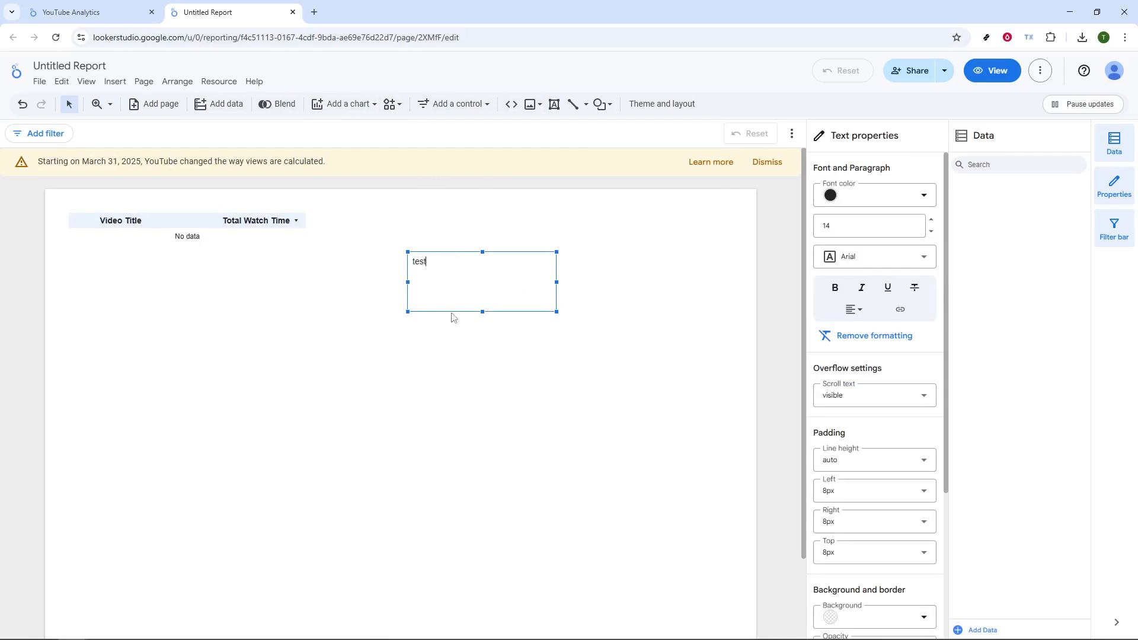
click(351, 354)
click(431, 265)
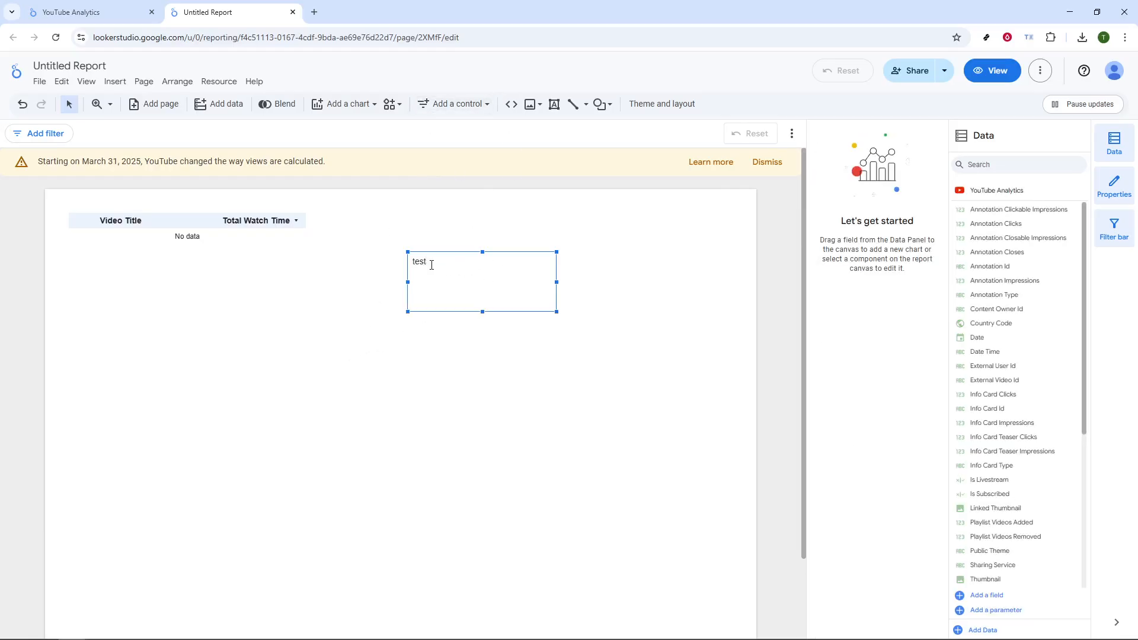
drag(431, 265, 350, 227)
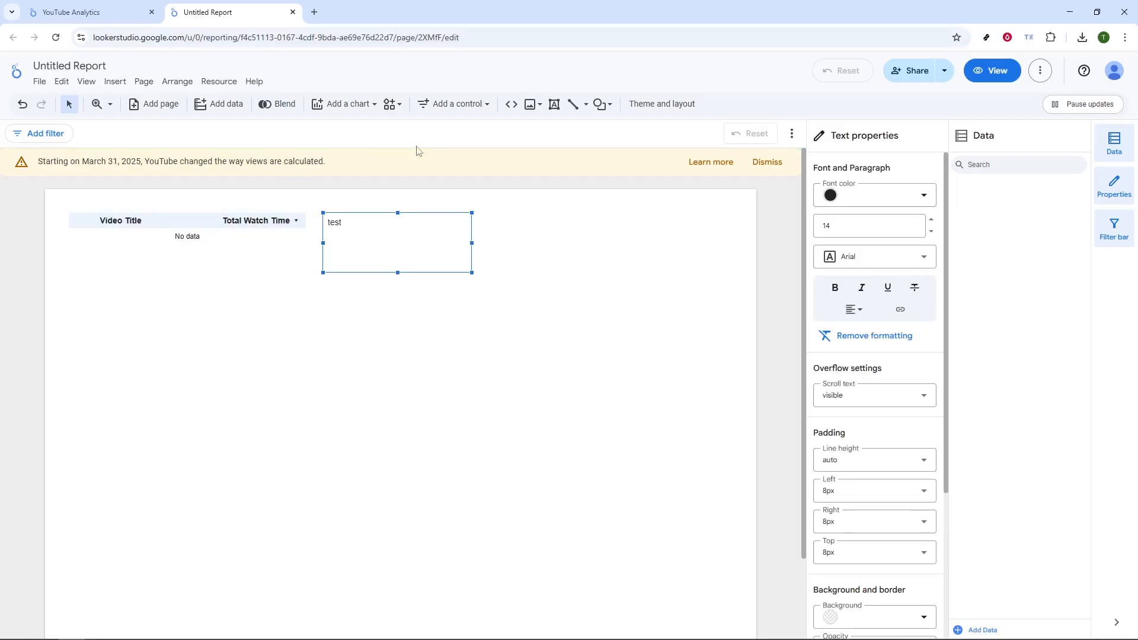
- Insert a plain table chart on the empty area below the Video Title table
click(357, 104)
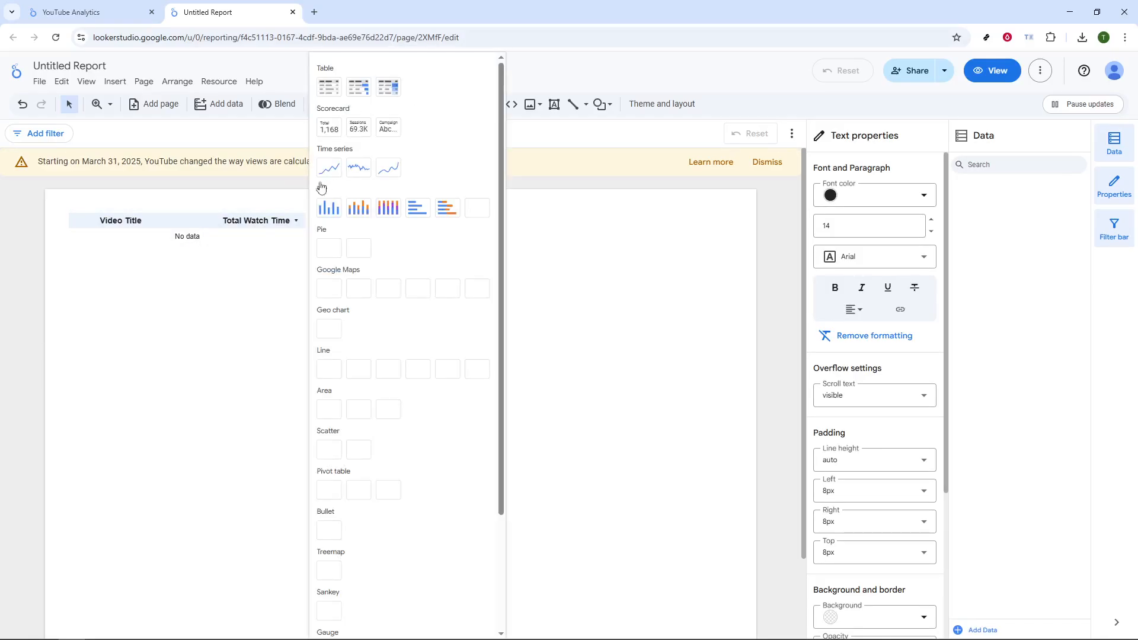
click(329, 88)
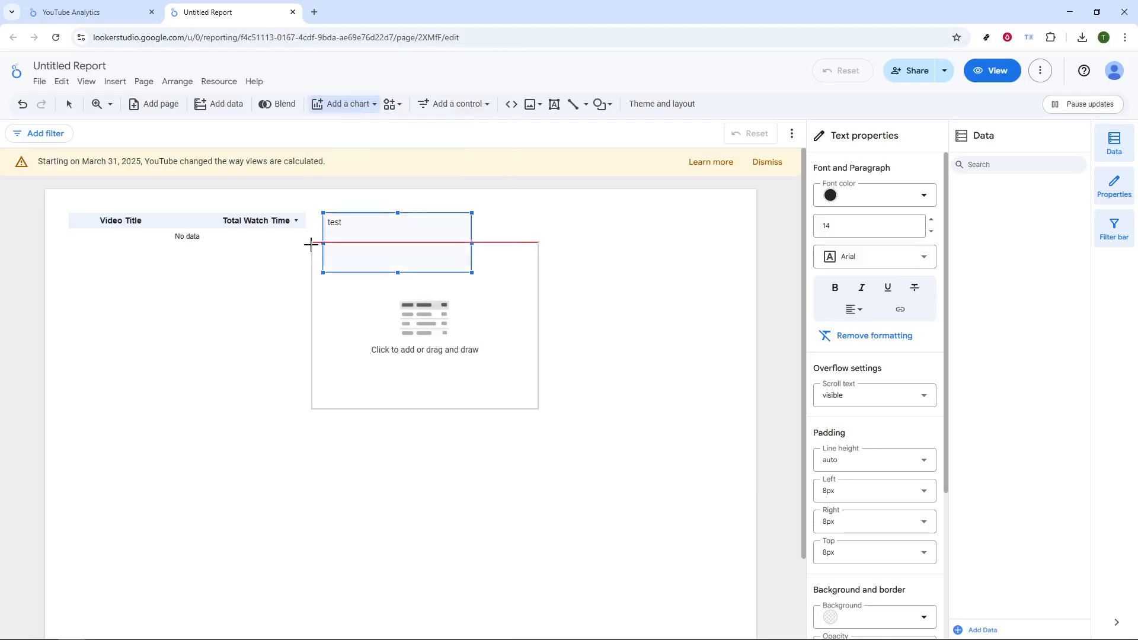
click(94, 425)
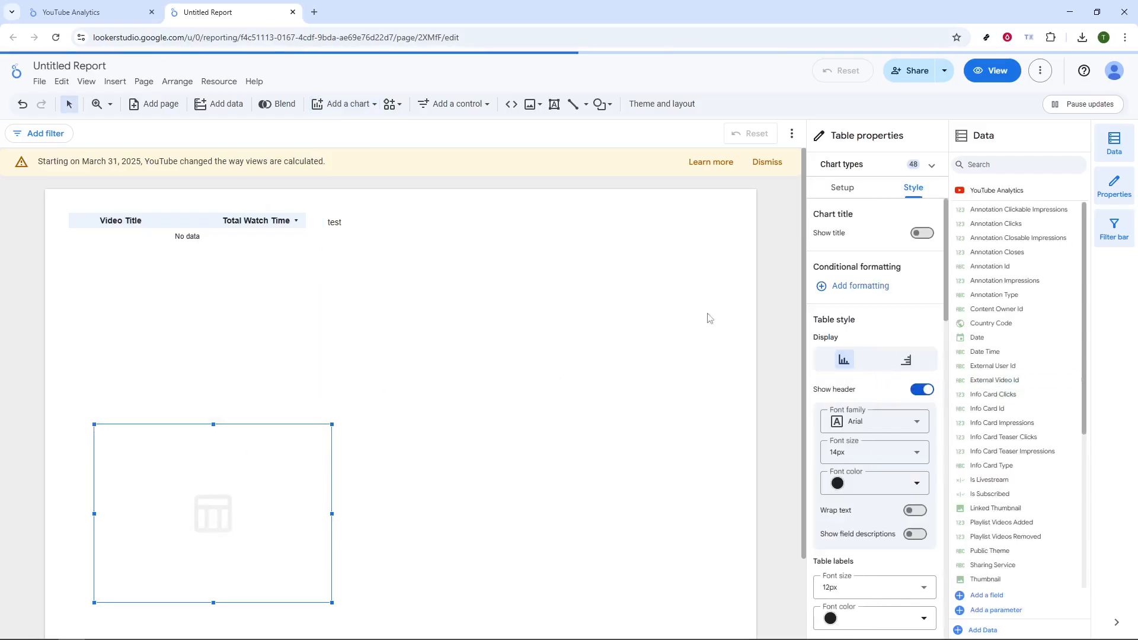
- Add Total Watch Time as a second metric to the new Views table
click(845, 188)
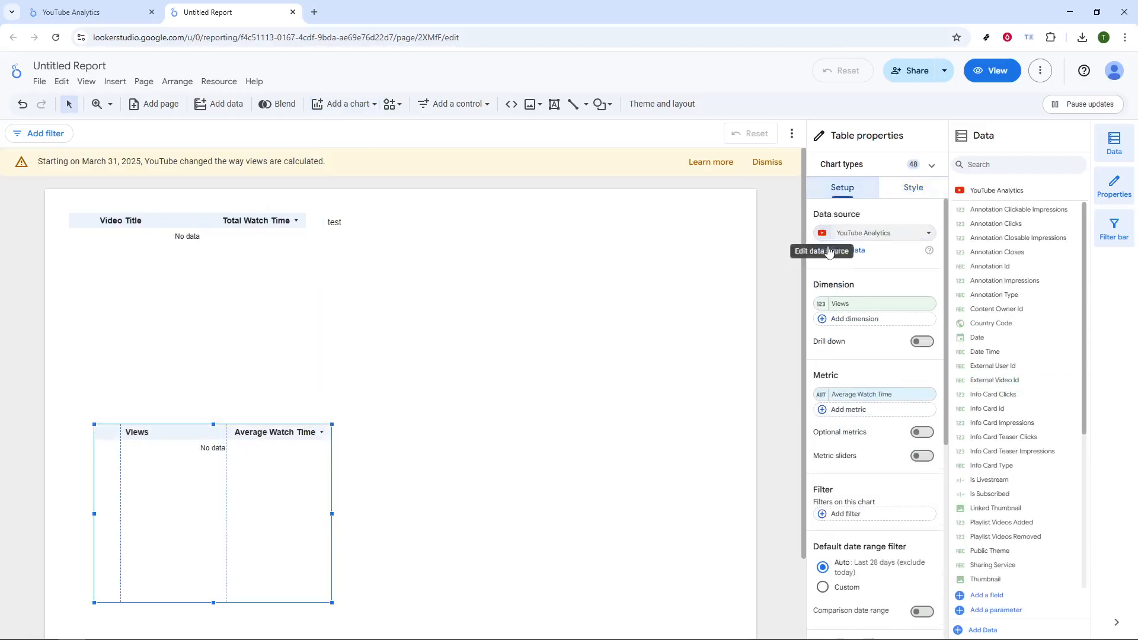
scroll(828, 252, down, 1)
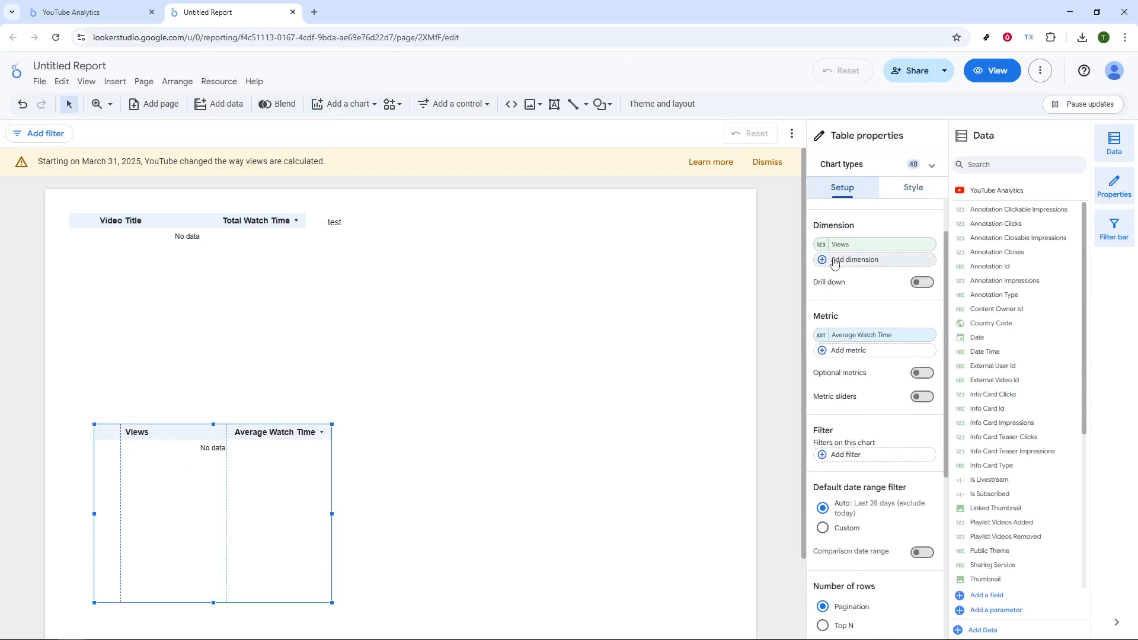
click(871, 352)
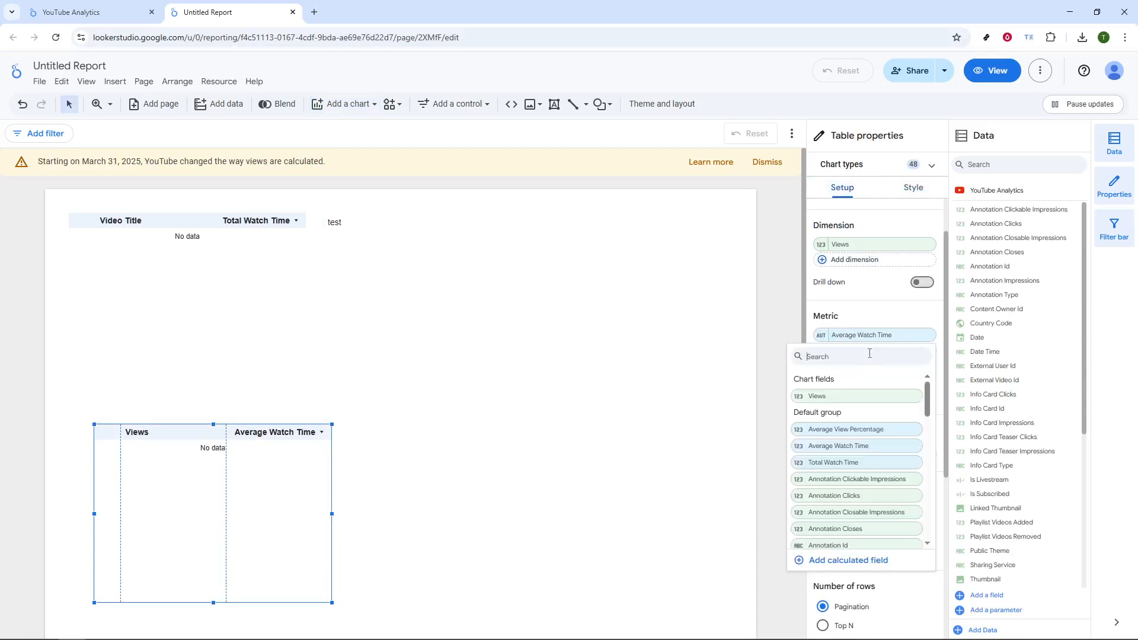
click(843, 463)
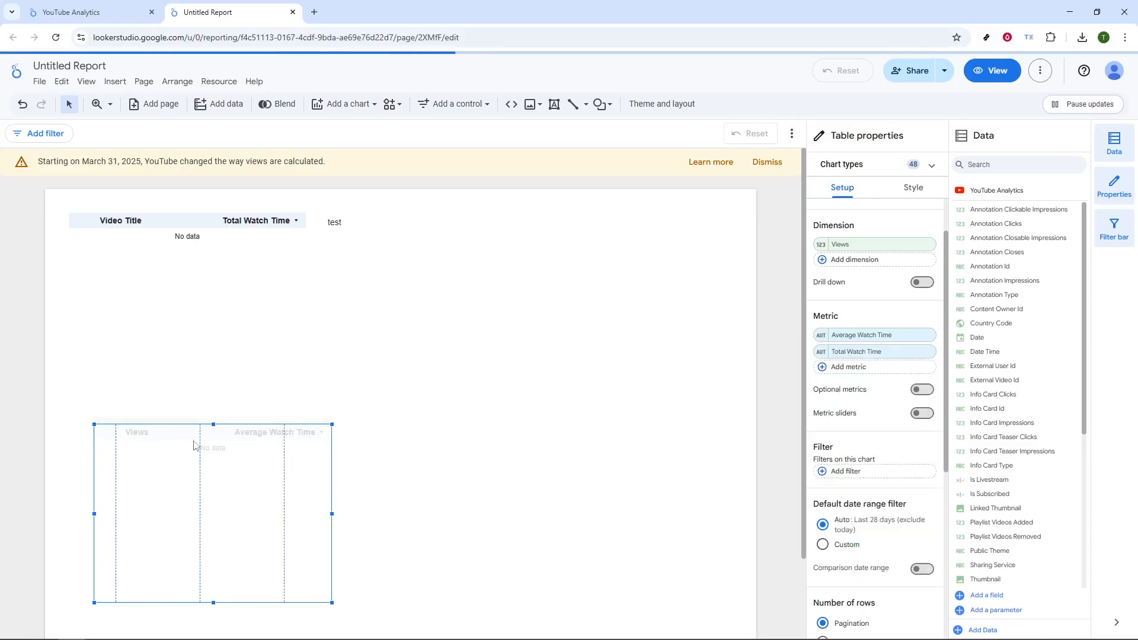